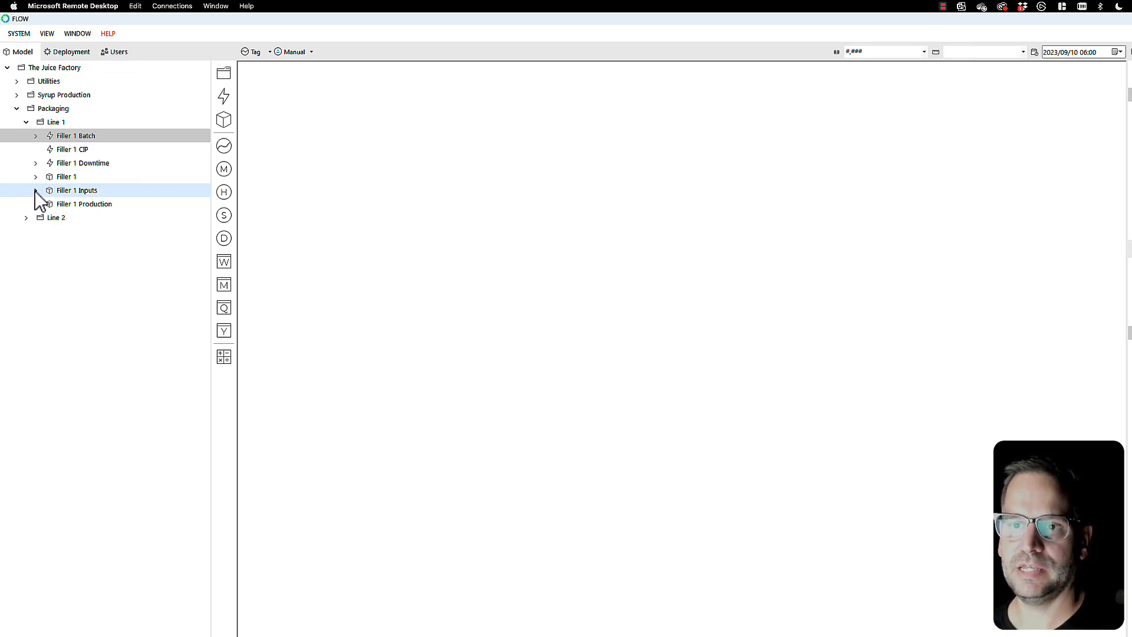
Step: Open the Shiftly energy measure under Filler 1 Inputs and view its values as a table
{"action": "left_click", "coordinate": [36, 191]}
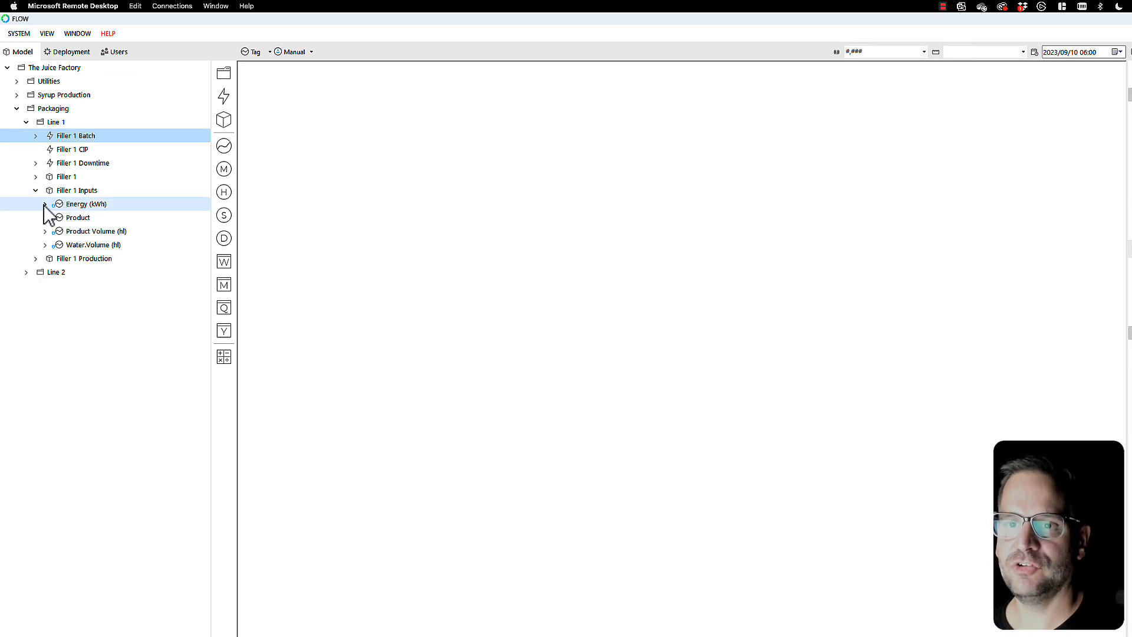
{"action": "left_click", "coordinate": [45, 204]}
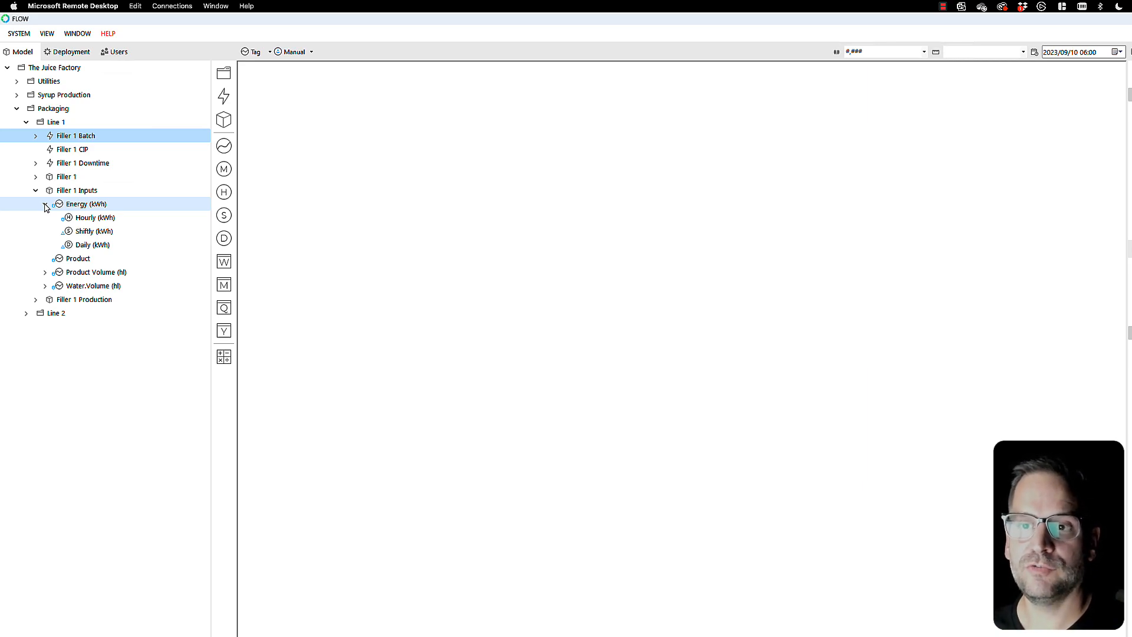
{"action": "left_click", "coordinate": [66, 232]}
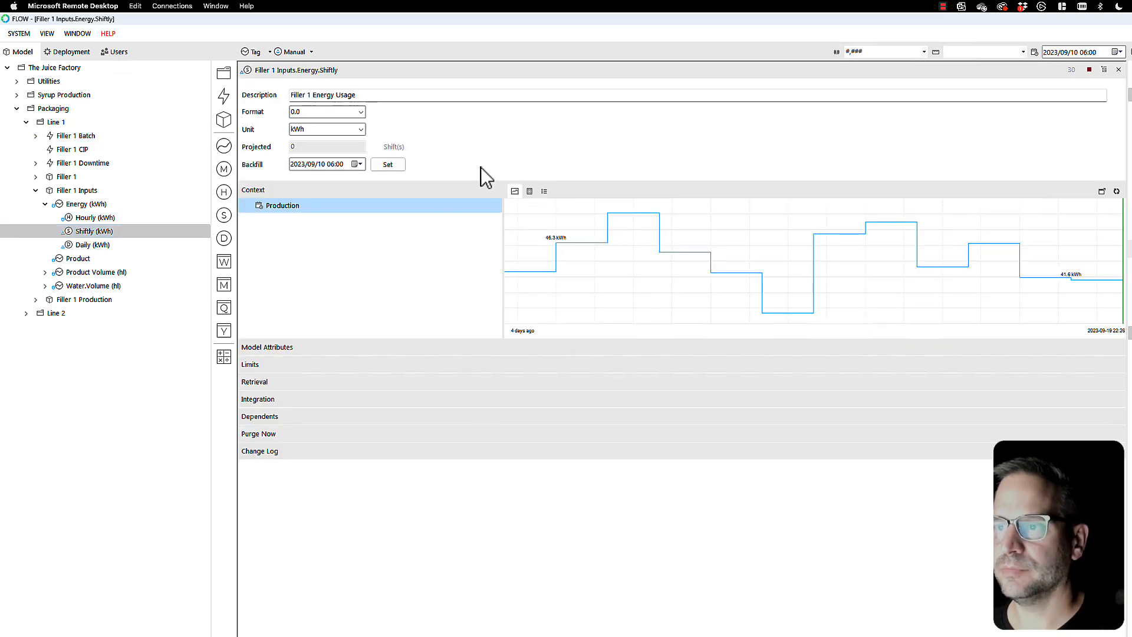
{"action": "left_click", "coordinate": [531, 192]}
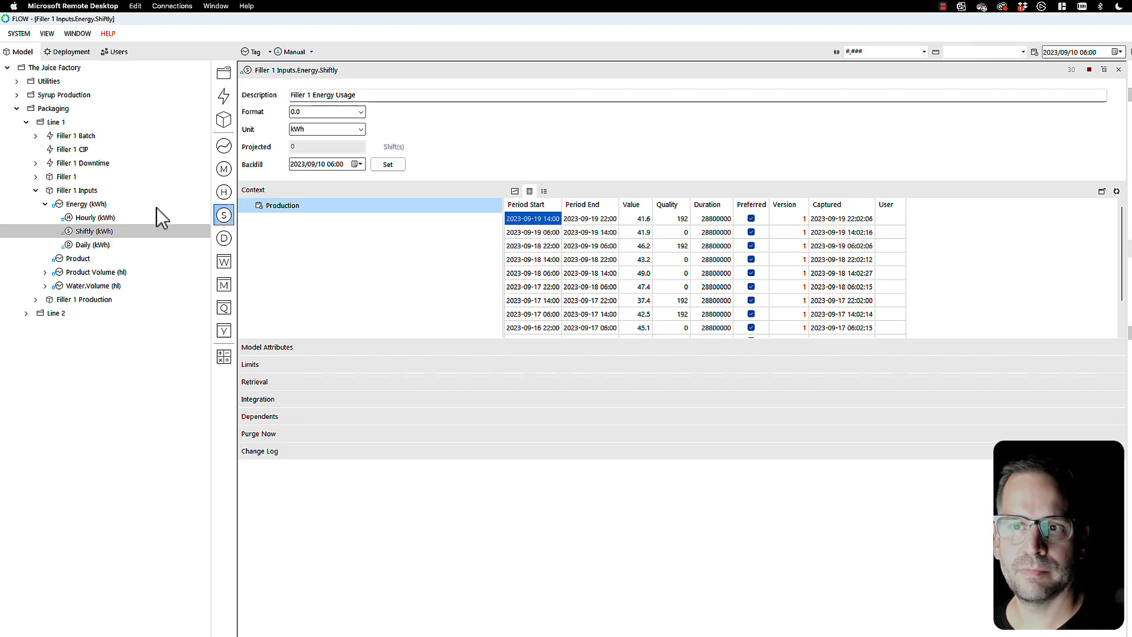
Step: Create a calculation measure from the Shiftly energy measure and name it "% of Change"
{"action": "left_click", "coordinate": [67, 232]}
{"action": "left_click_drag", "start_coordinate": [66, 232], "coordinate": [224, 362]}
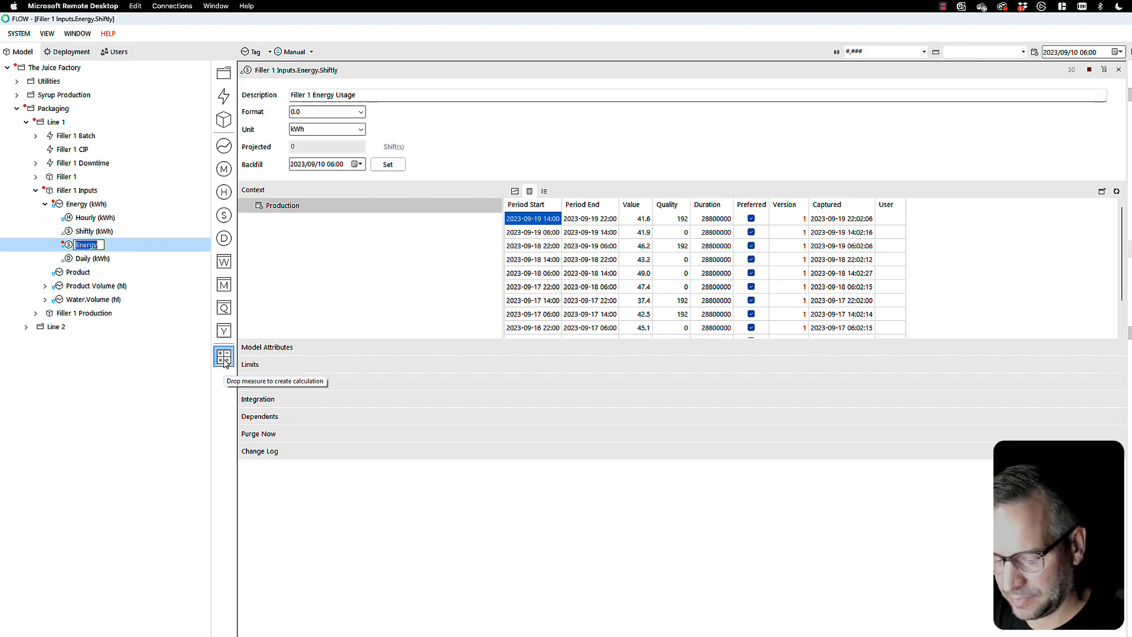
{"action": "type", "text": "% of Chang"}
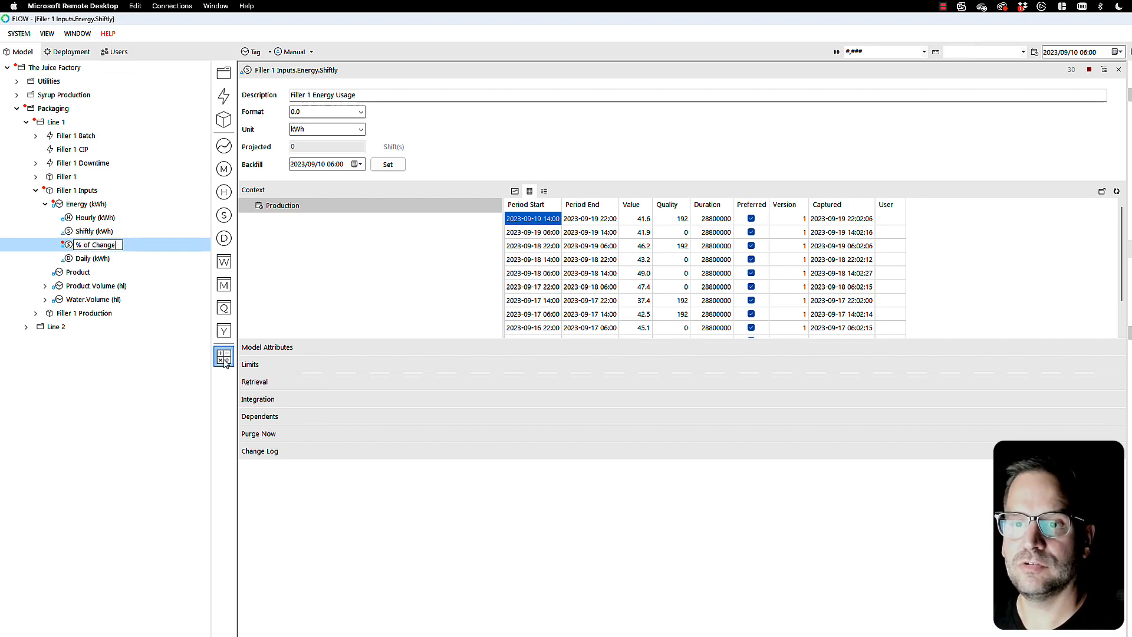
{"action": "type", "text": "e"}
{"action": "key", "text": "Return"}
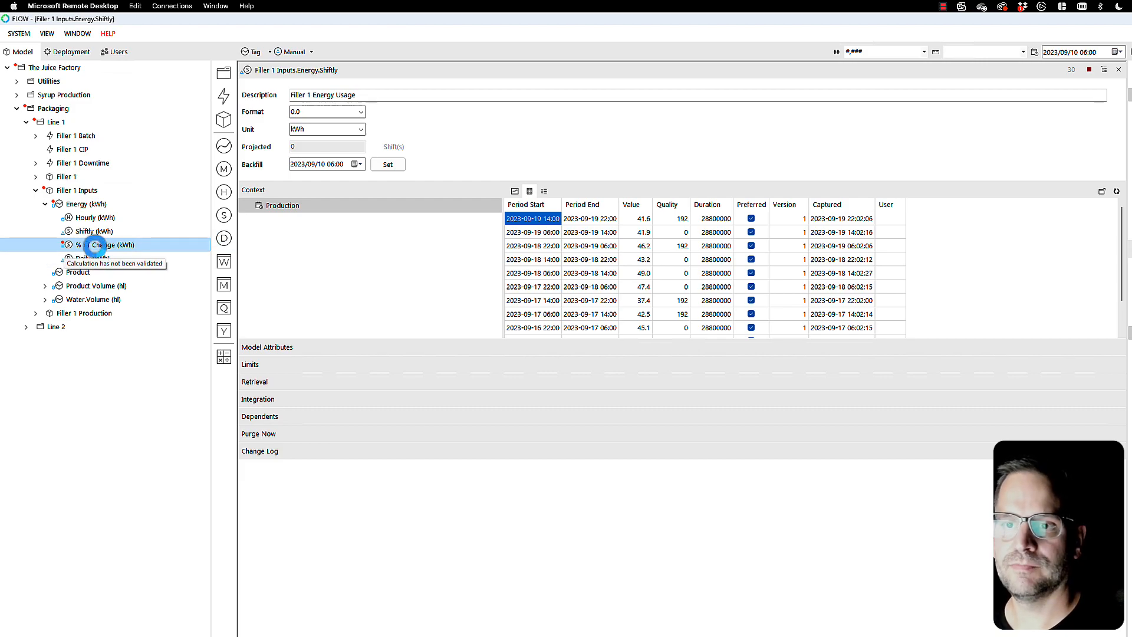
Step: Add Shiftly energy to the % of Change retrieval a second time as a previous-period dependent with relative end -1
{"action": "left_click", "coordinate": [95, 247]}
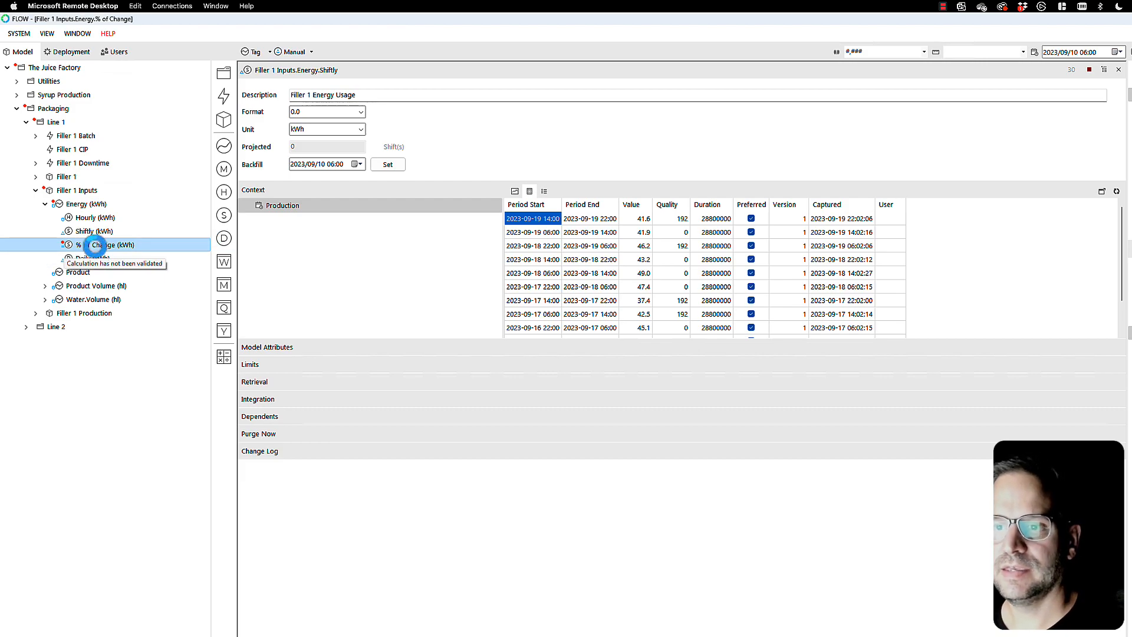
{"action": "left_click", "coordinate": [260, 384]}
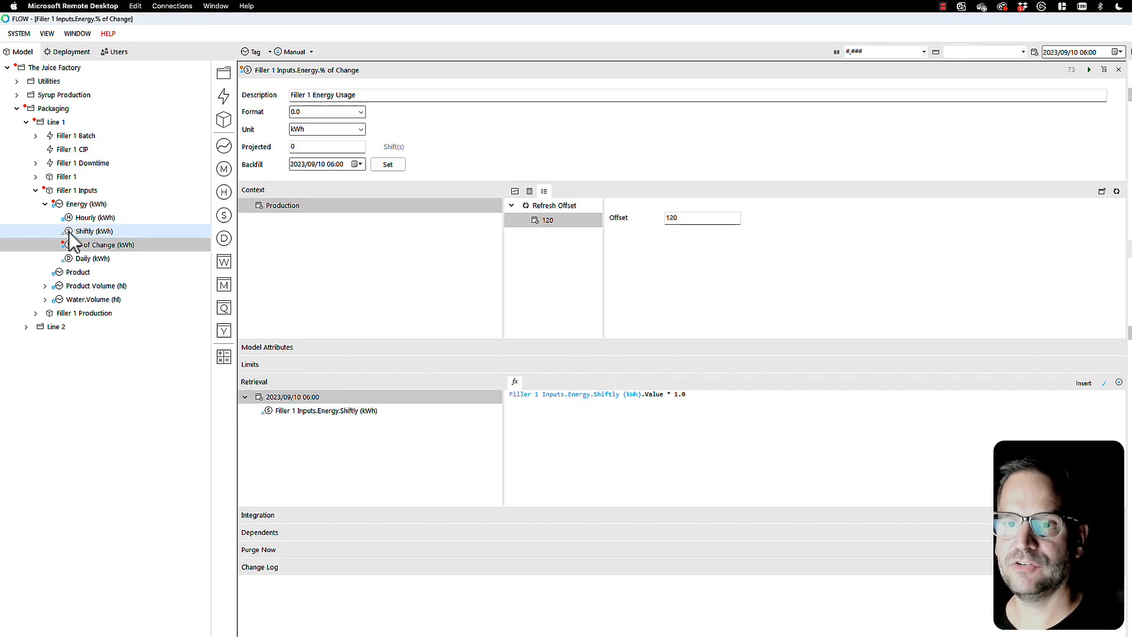
{"action": "left_click_drag", "start_coordinate": [89, 299], "coordinate": [288, 398]}
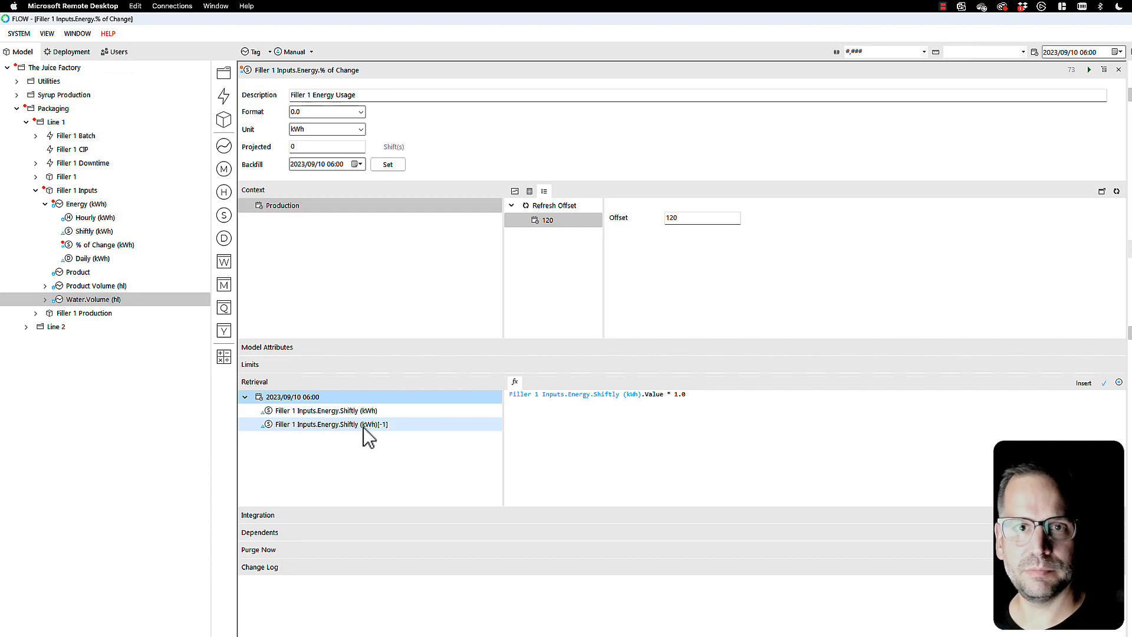
{"action": "left_click", "coordinate": [340, 423]}
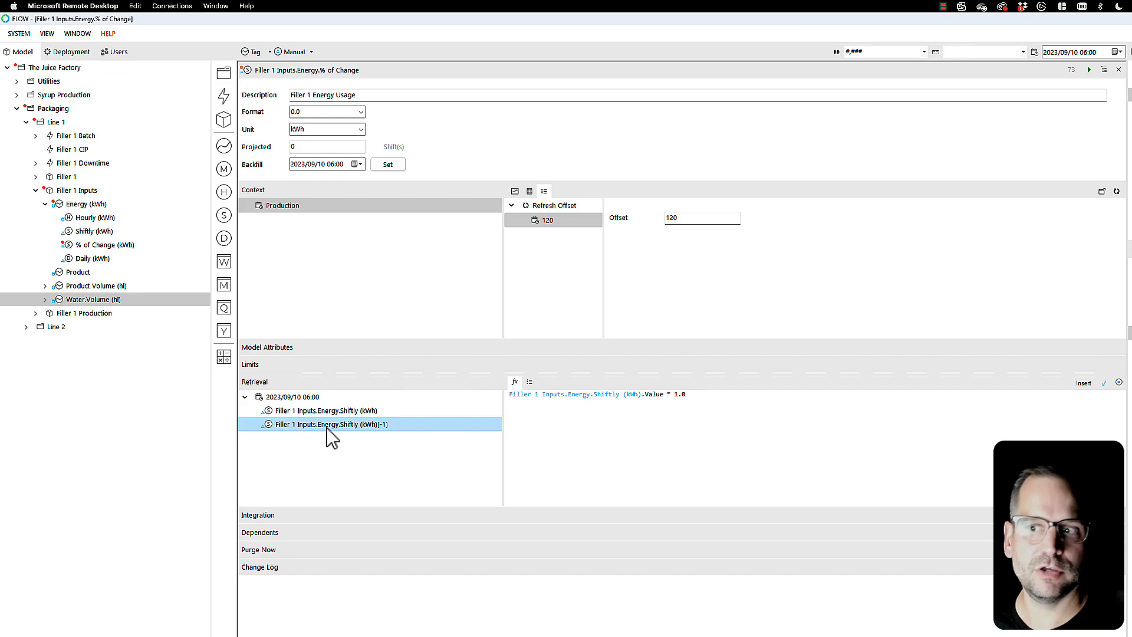
{"action": "left_click", "coordinate": [530, 384]}
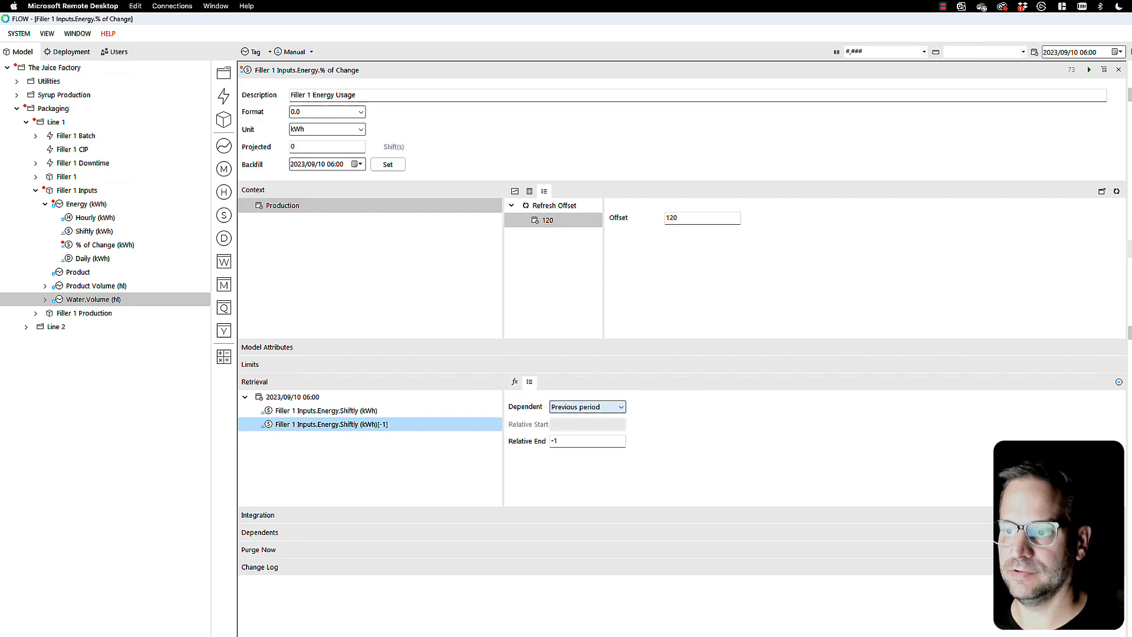
{"action": "left_click", "coordinate": [559, 445]}
{"action": "key", "text": "BackSpace"}
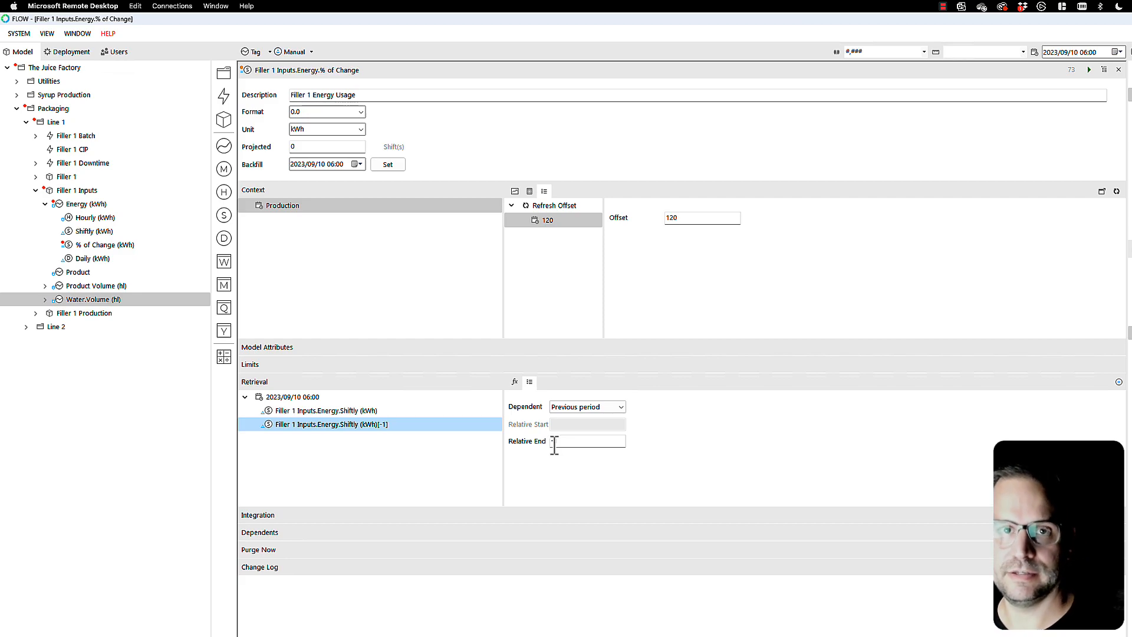
{"action": "type", "text": "1"}
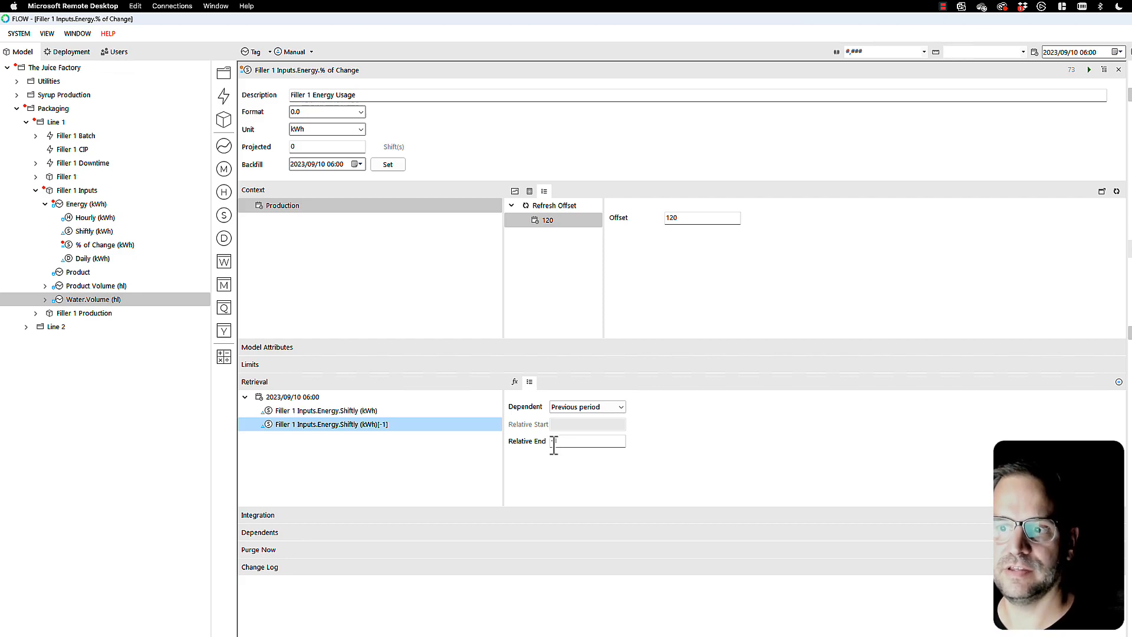
Step: Replace the default formula with the bracketed difference between the current Shiftly energy value and its [-1] value
{"action": "left_click", "coordinate": [515, 383]}
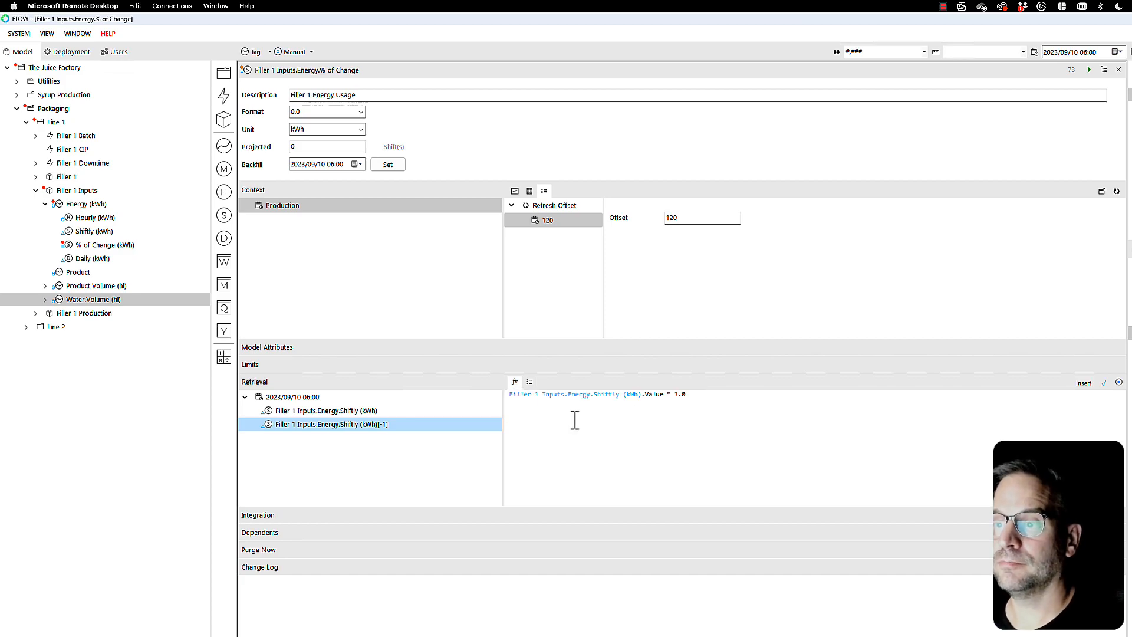
{"action": "triple_click", "coordinate": [662, 393]}
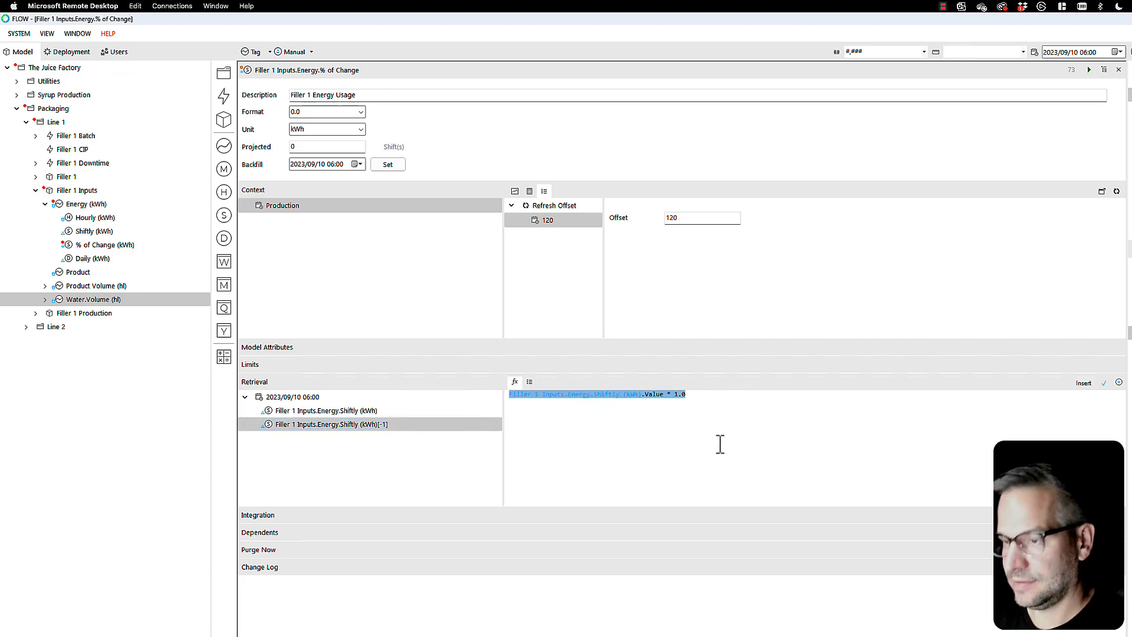
{"action": "key", "text": "BackSpace"}
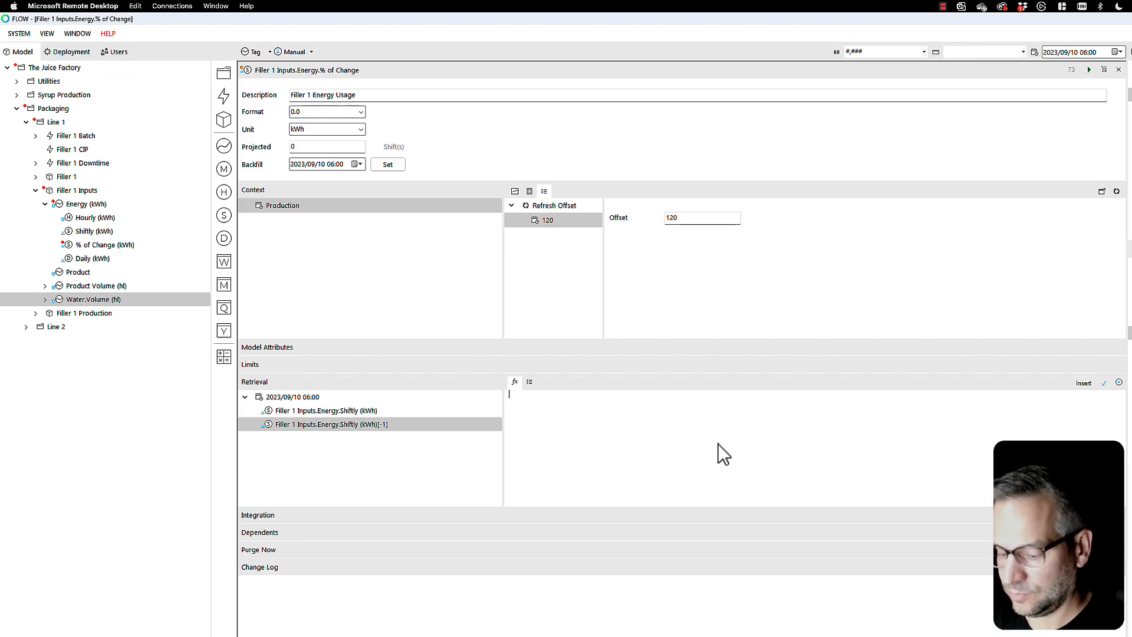
{"action": "type", "text": "("}
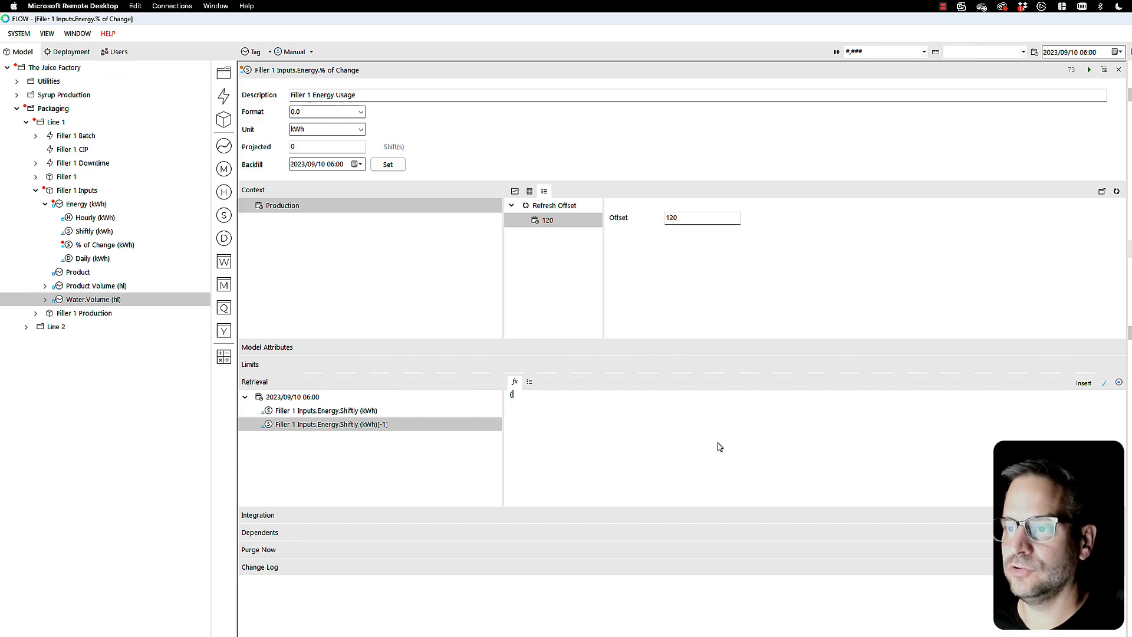
{"action": "double_click", "coordinate": [330, 410]}
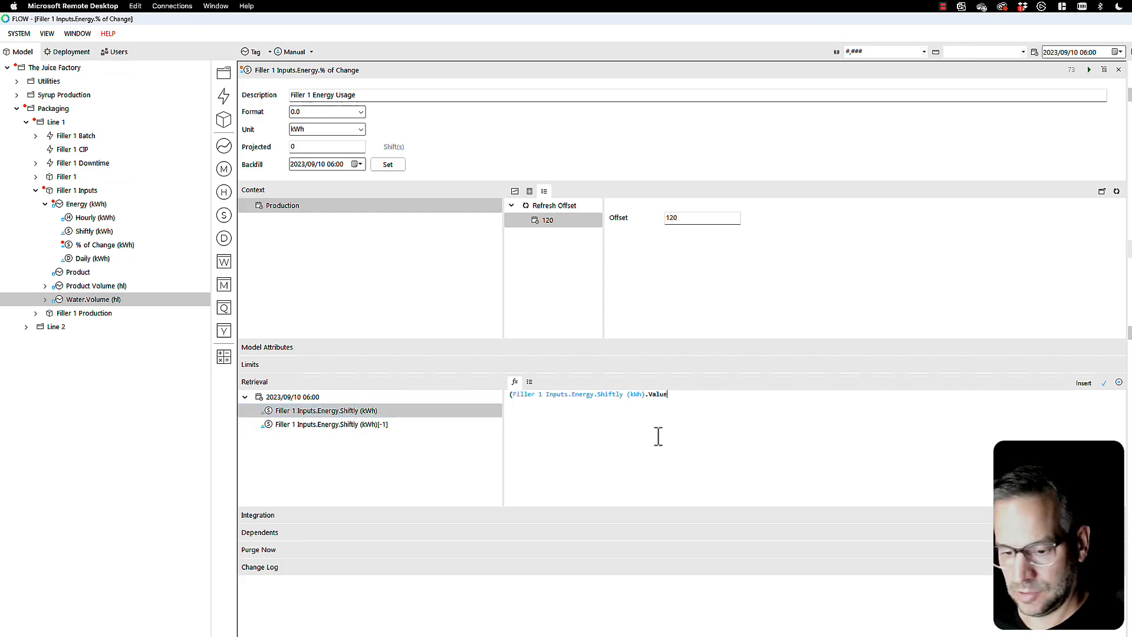
{"action": "type", "text": "-"}
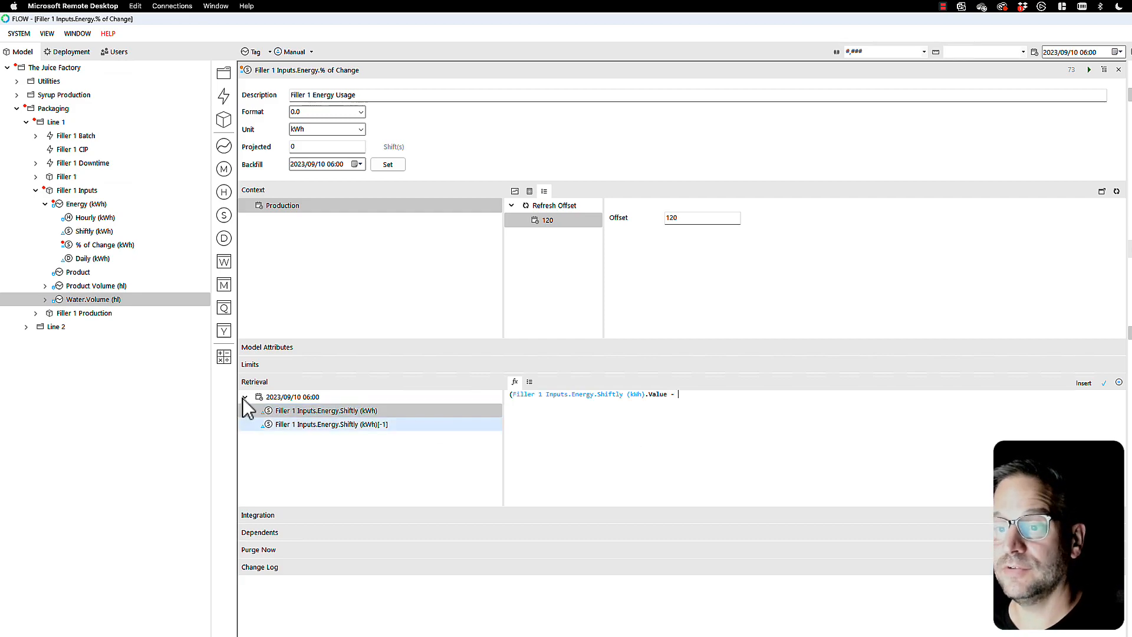
{"action": "double_click", "coordinate": [309, 424]}
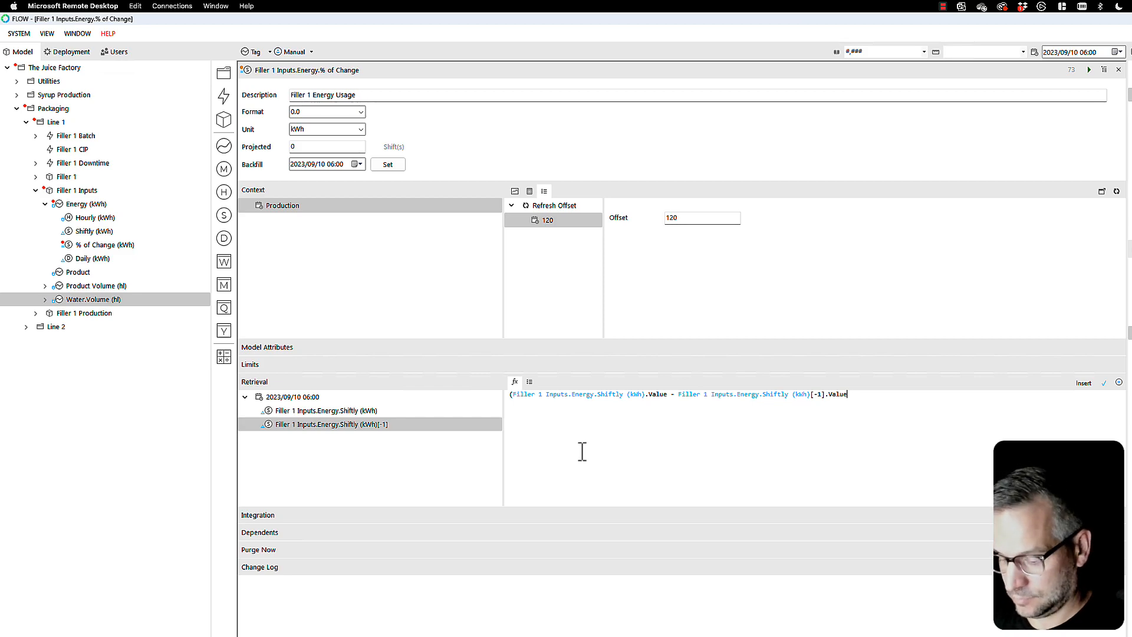
{"action": "type", "text": ")"}
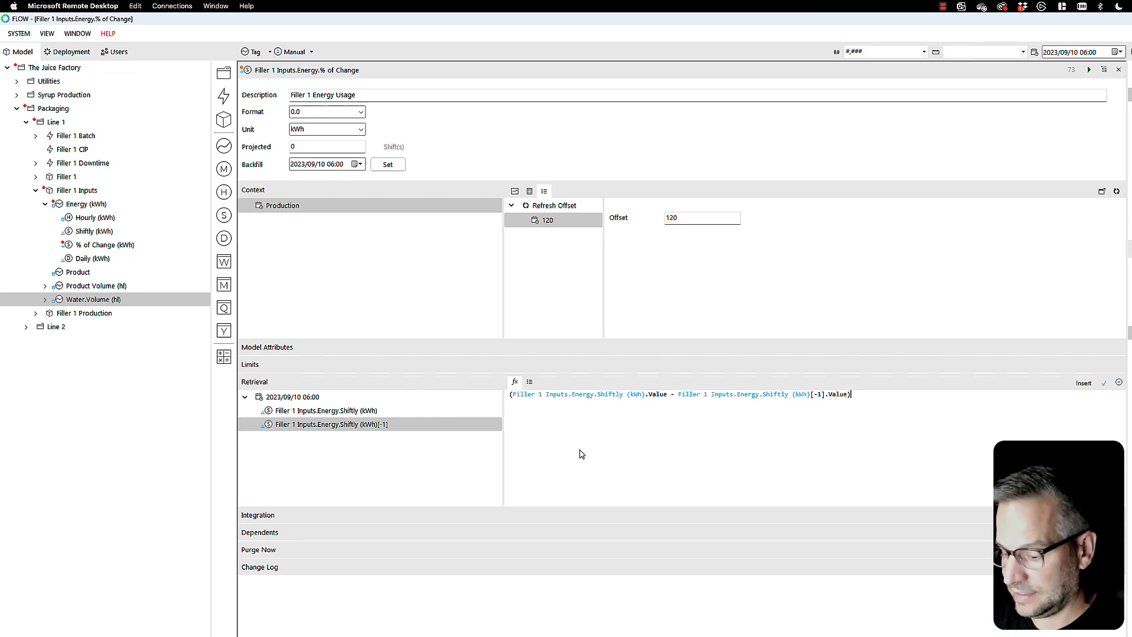
{"action": "type", "text": " /"}
Step: Divide the bracketed difference by the current Shiftly energy value, multiply by 100, and validate the calculation
{"action": "key", "text": "Return"}
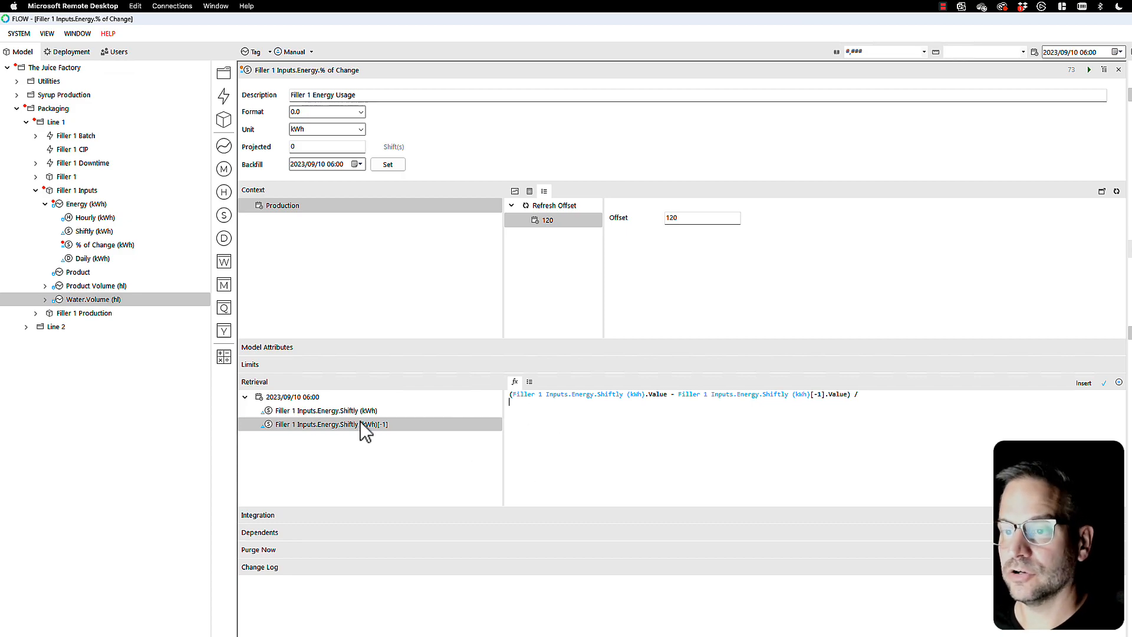
{"action": "double_click", "coordinate": [334, 411]}
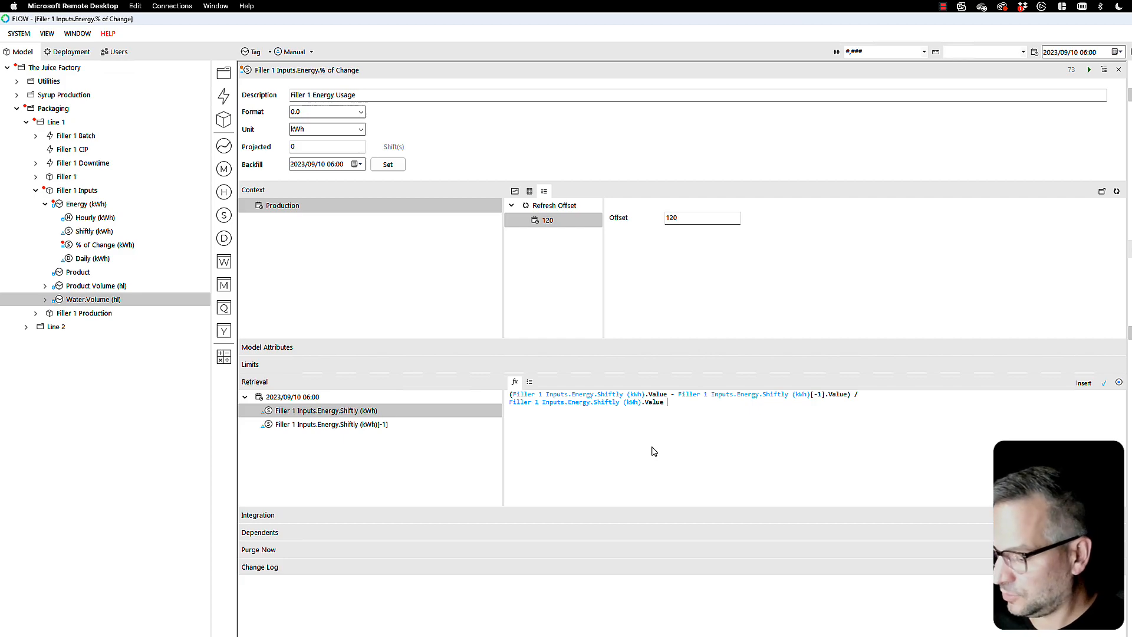
{"action": "type", "text": "* "}
{"action": "type", "text": "100"}
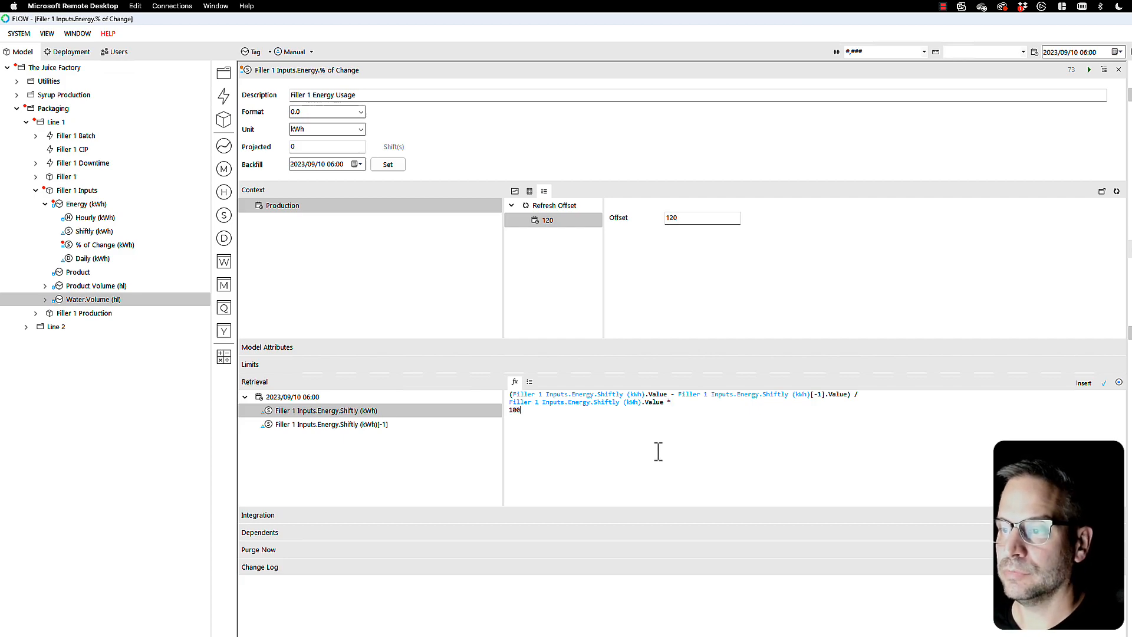
{"action": "left_click", "coordinate": [1103, 383]}
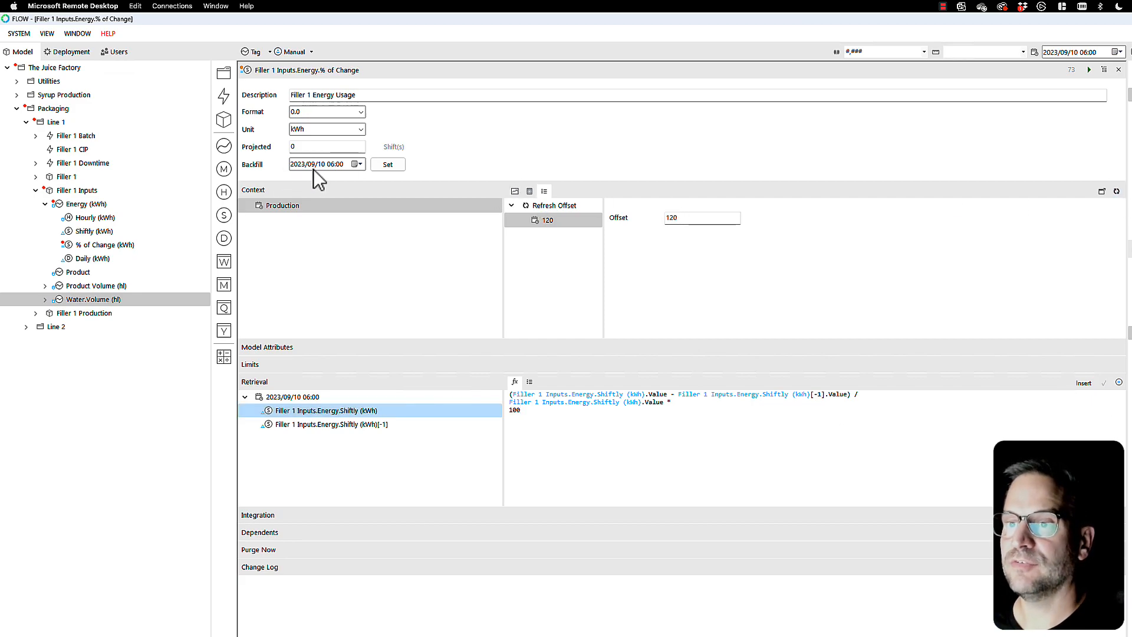
Step: Deploy the % of Change measure and refresh its data preview to show the trend chart
{"action": "left_click", "coordinate": [1090, 71]}
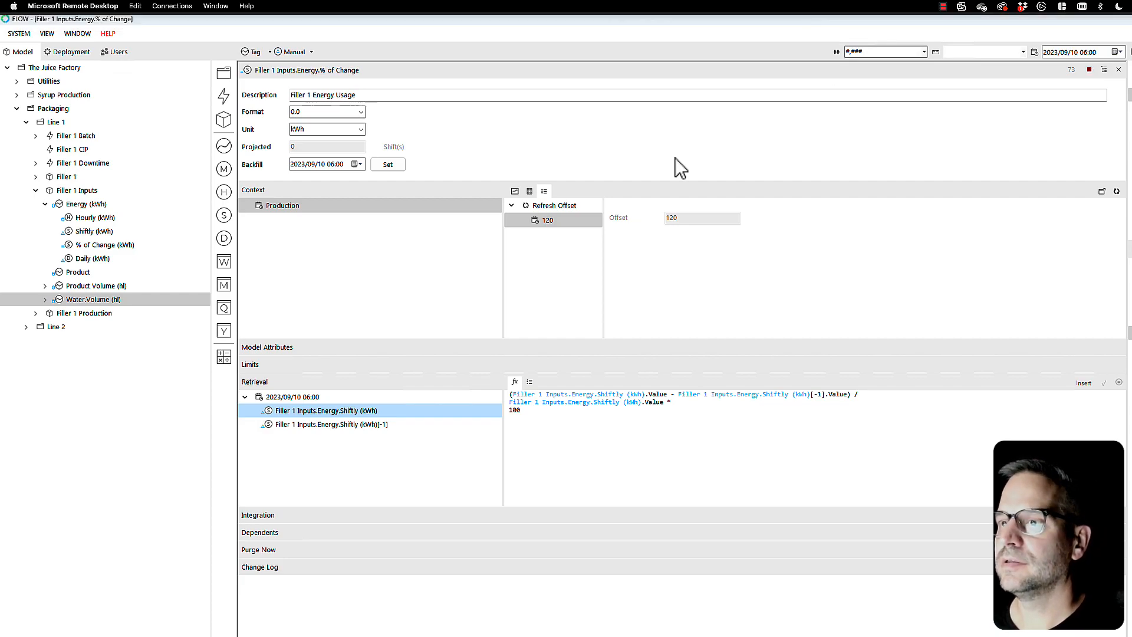
{"action": "left_click", "coordinate": [529, 191]}
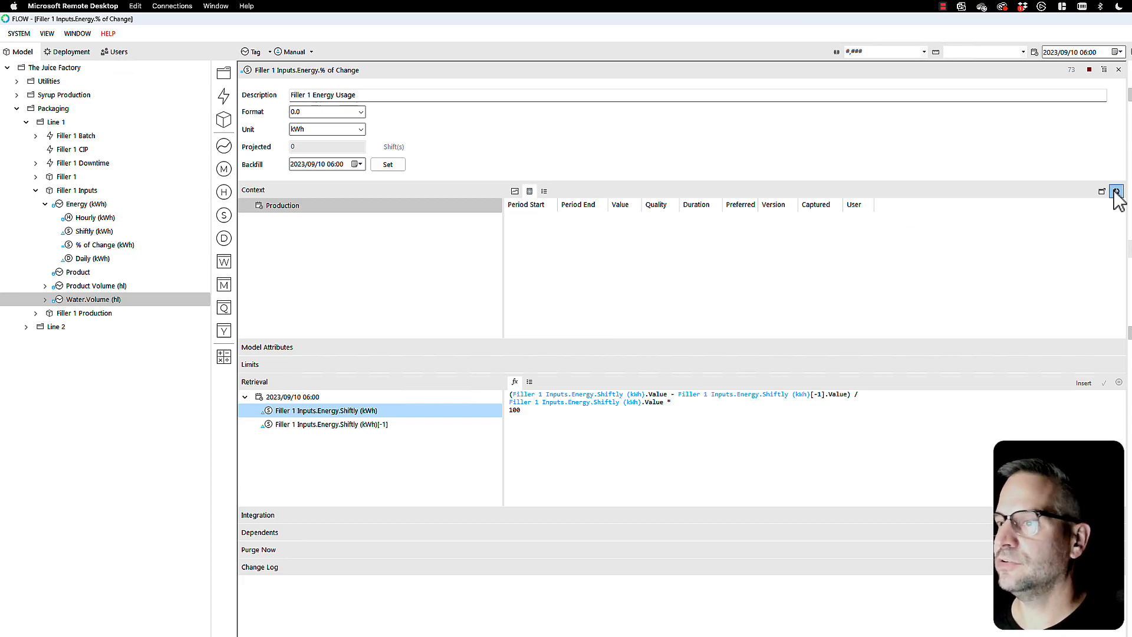
{"action": "left_click", "coordinate": [1116, 191]}
{"action": "left_click", "coordinate": [515, 191]}
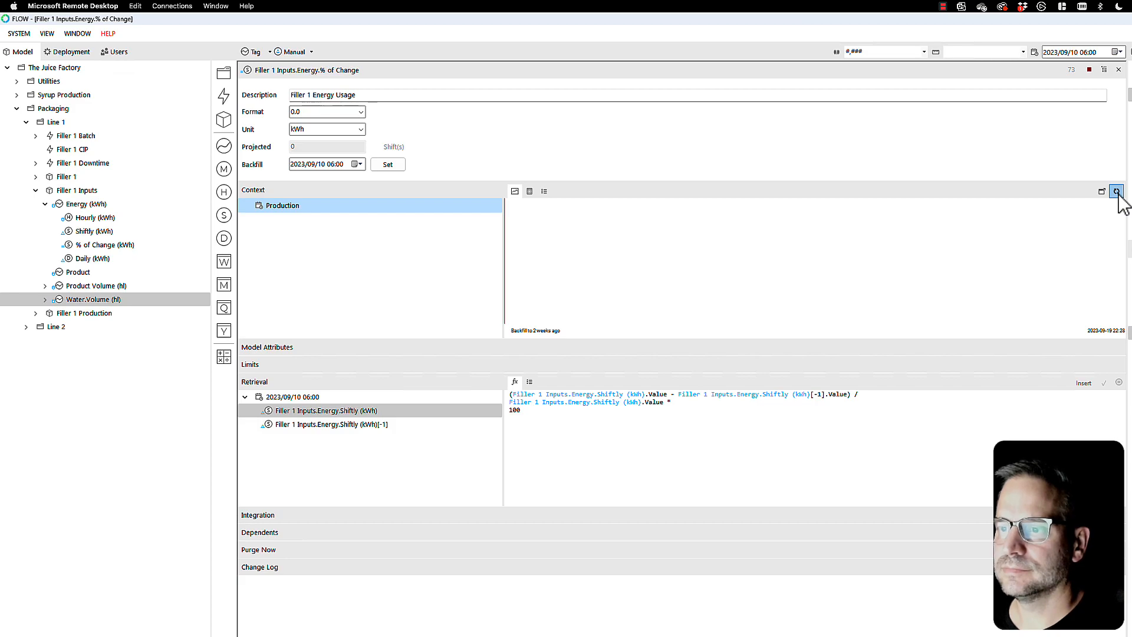
{"action": "left_click", "coordinate": [1117, 193]}
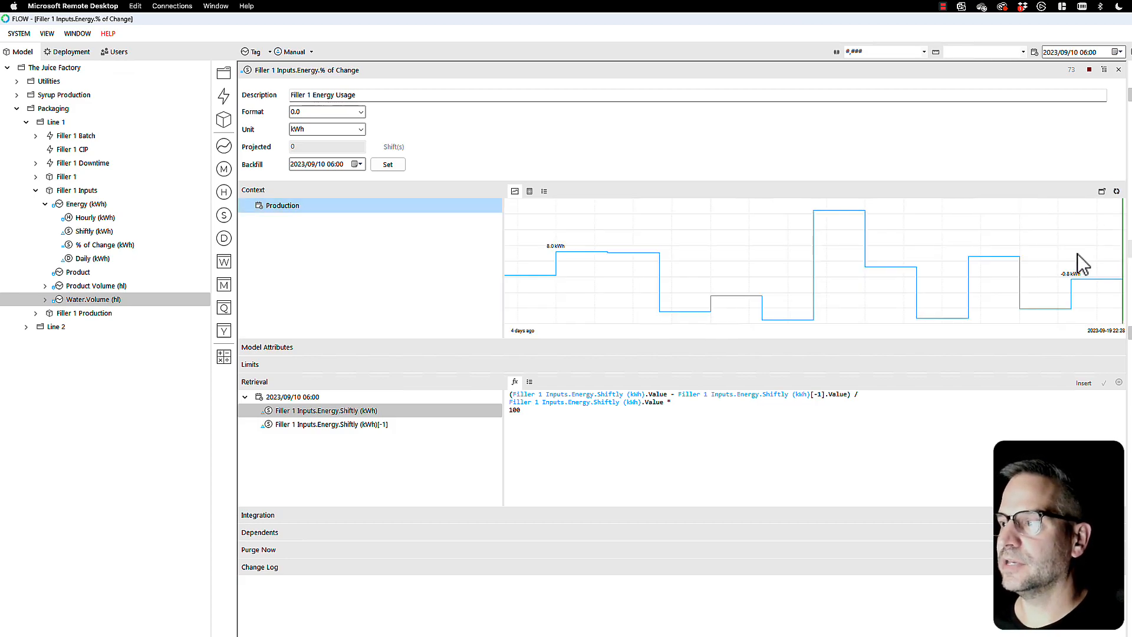
Step: Compare the % of Change table values with those of the Shiftly energy measure
{"action": "left_click", "coordinate": [529, 192]}
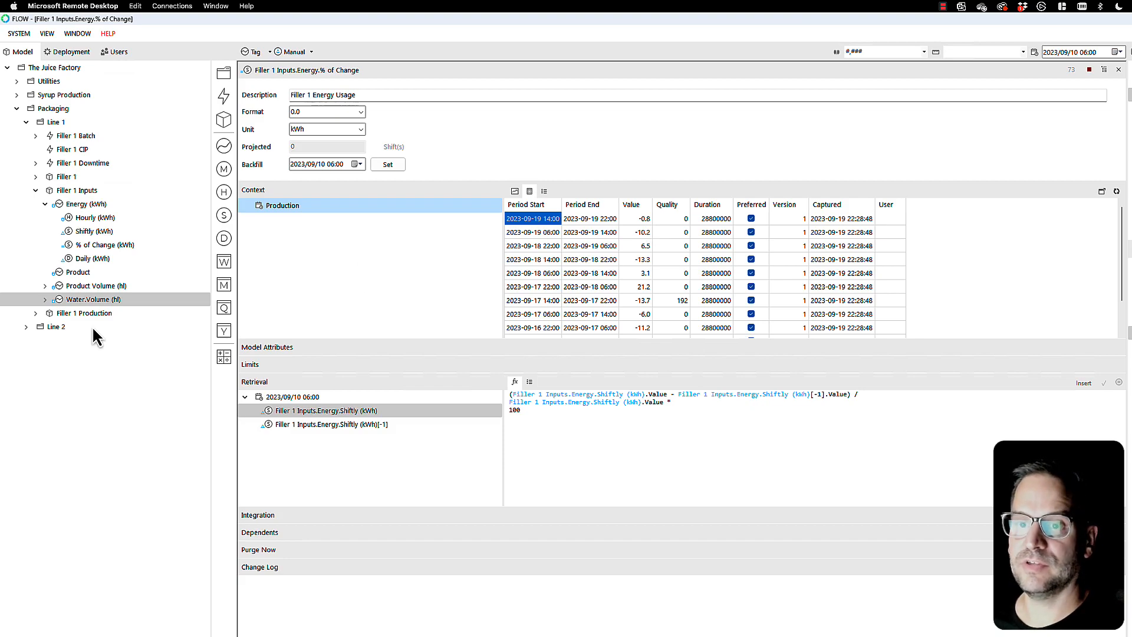
{"action": "left_click", "coordinate": [78, 231]}
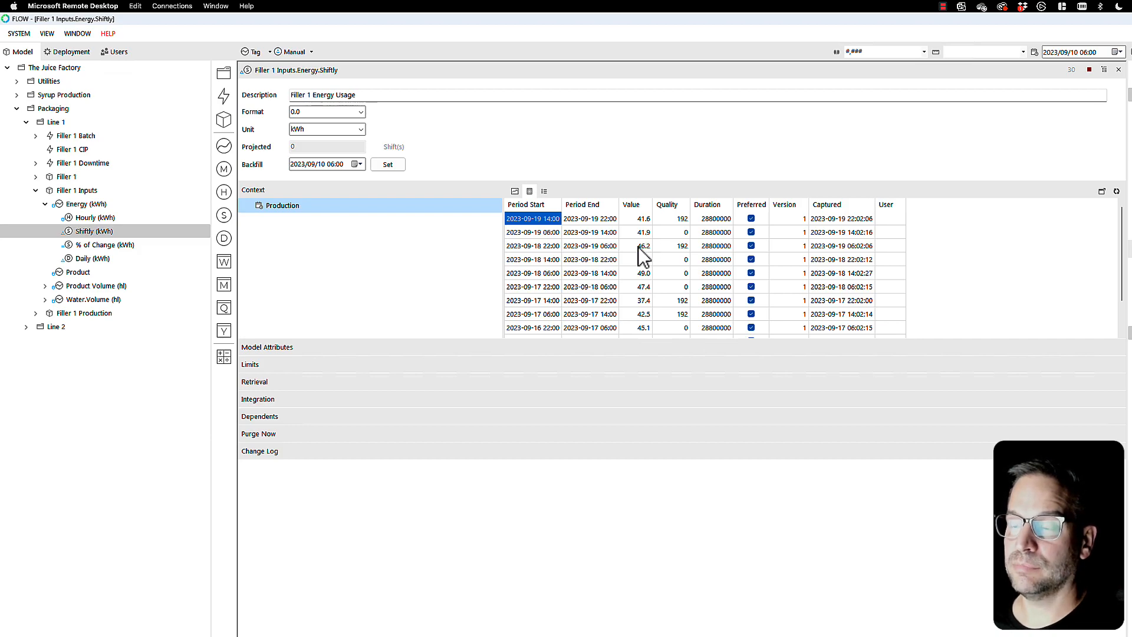
{"action": "left_click", "coordinate": [86, 243]}
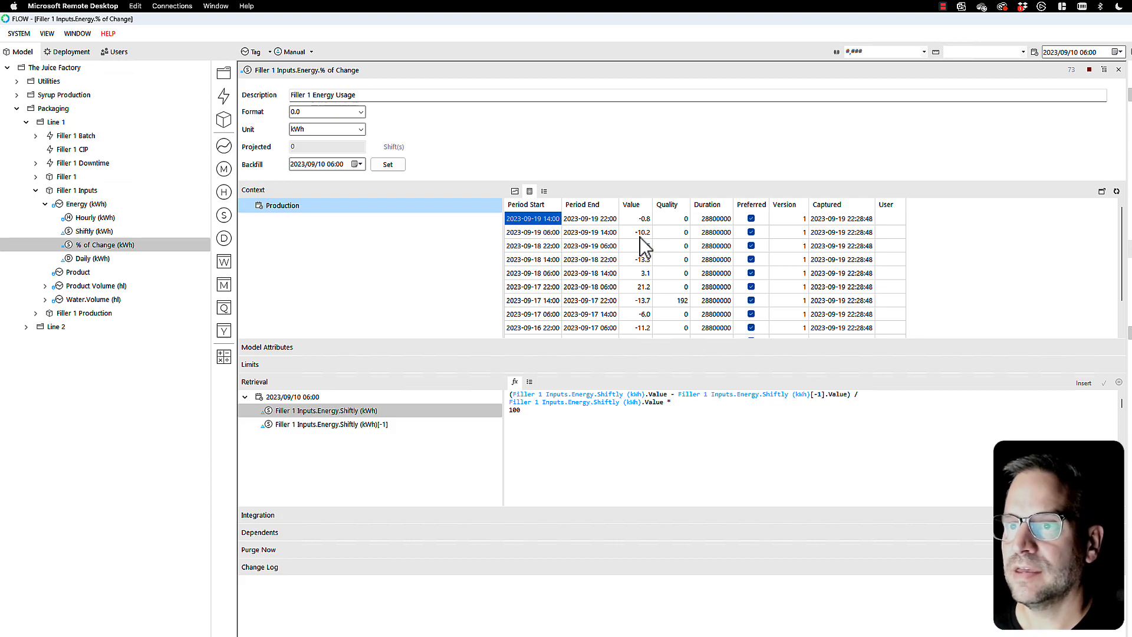
Step: Set the unit of the % of Change measure to %
{"action": "left_click", "coordinate": [360, 129]}
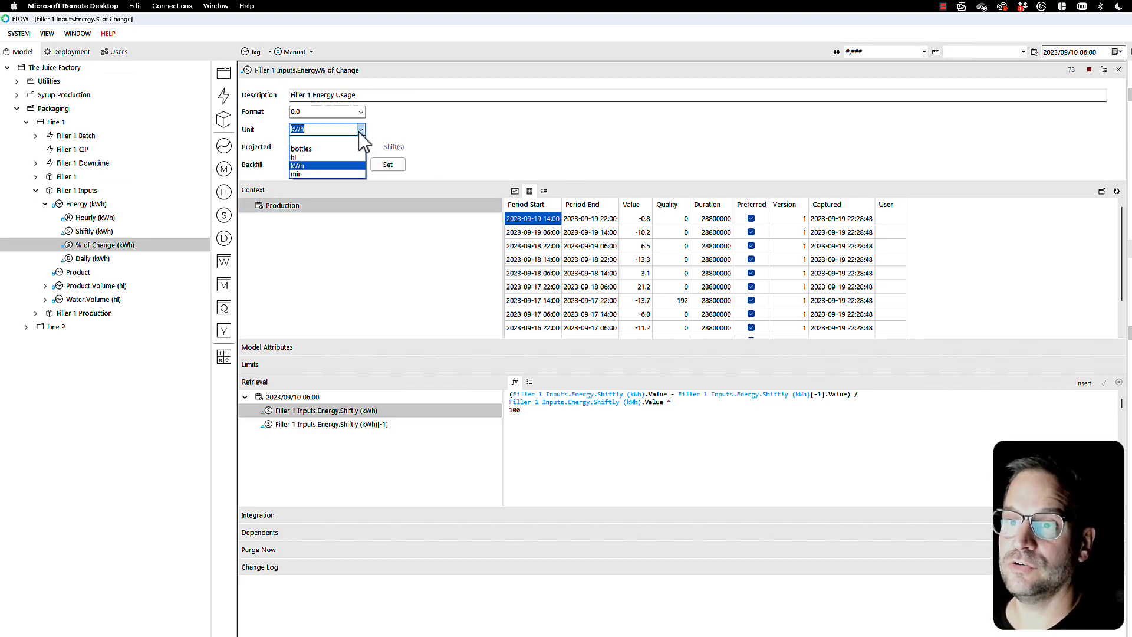
{"action": "type", "text": "%"}
{"action": "left_click", "coordinate": [308, 138]}
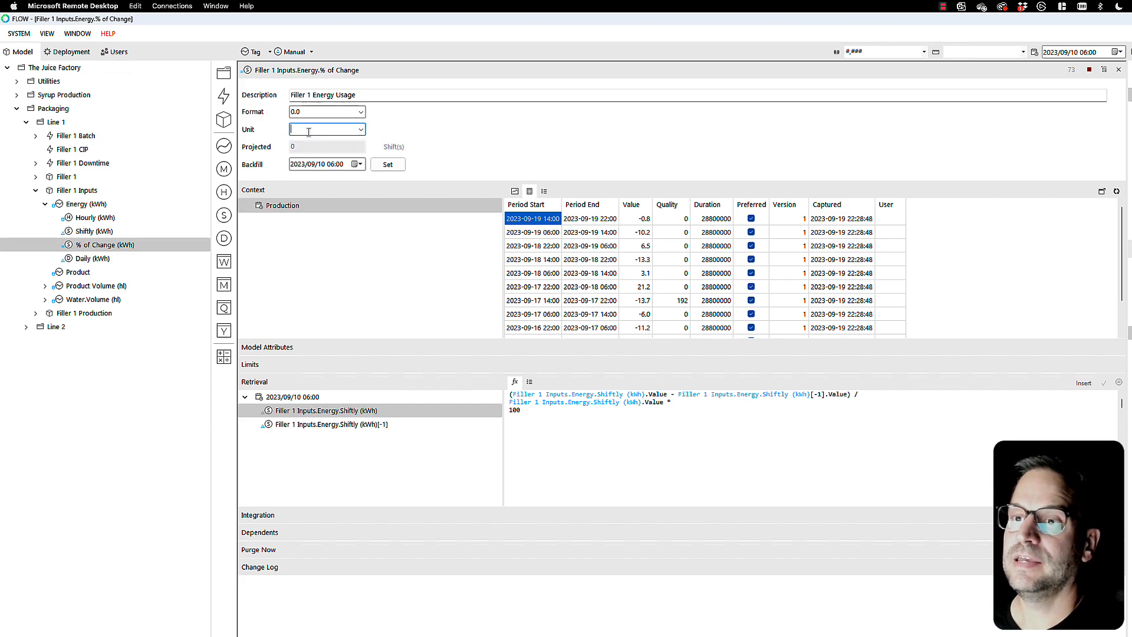
{"action": "type", "text": "%"}
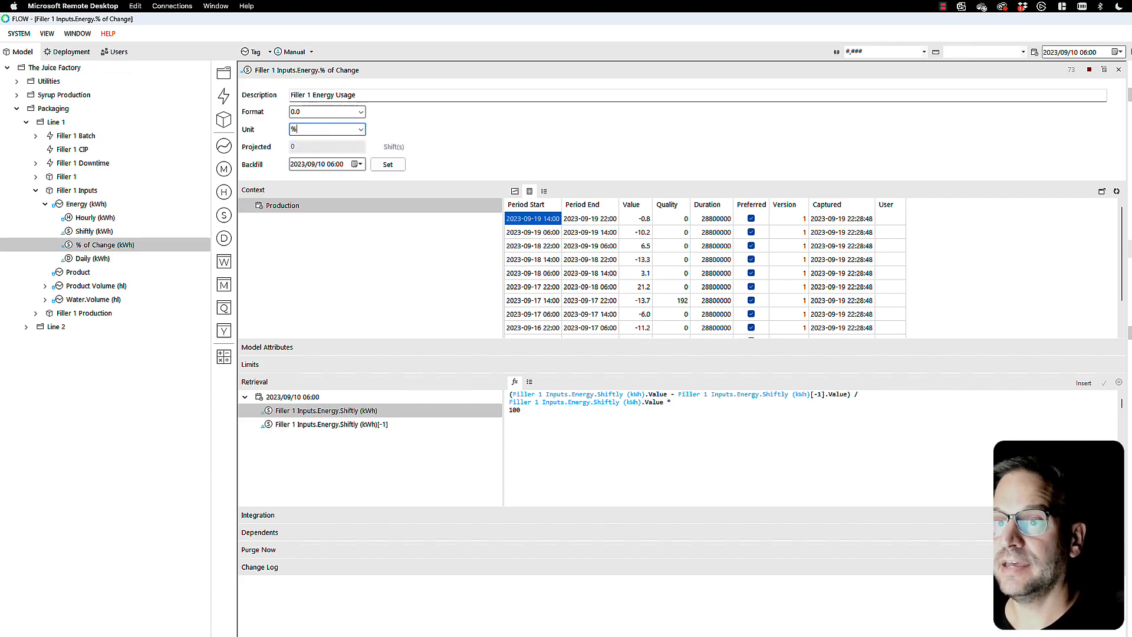
{"action": "key", "text": "Tab"}
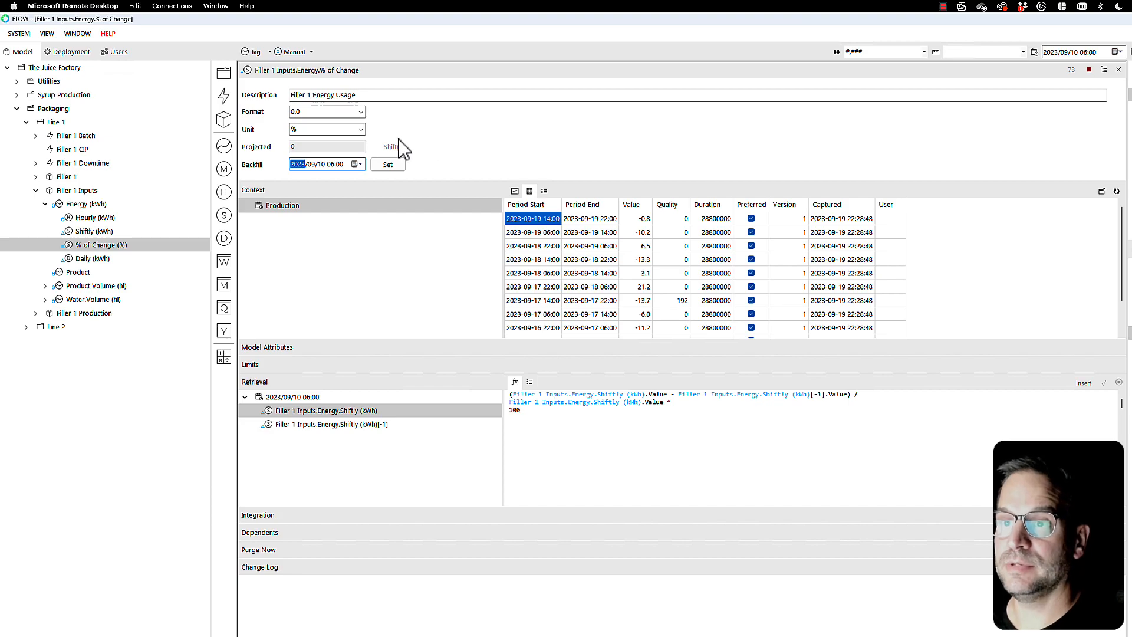
Step: Set the % of Change number format to 0.00 and refresh its value table
{"action": "left_click", "coordinate": [315, 112]}
{"action": "type", "text": "0"}
{"action": "key", "text": "Tab"}
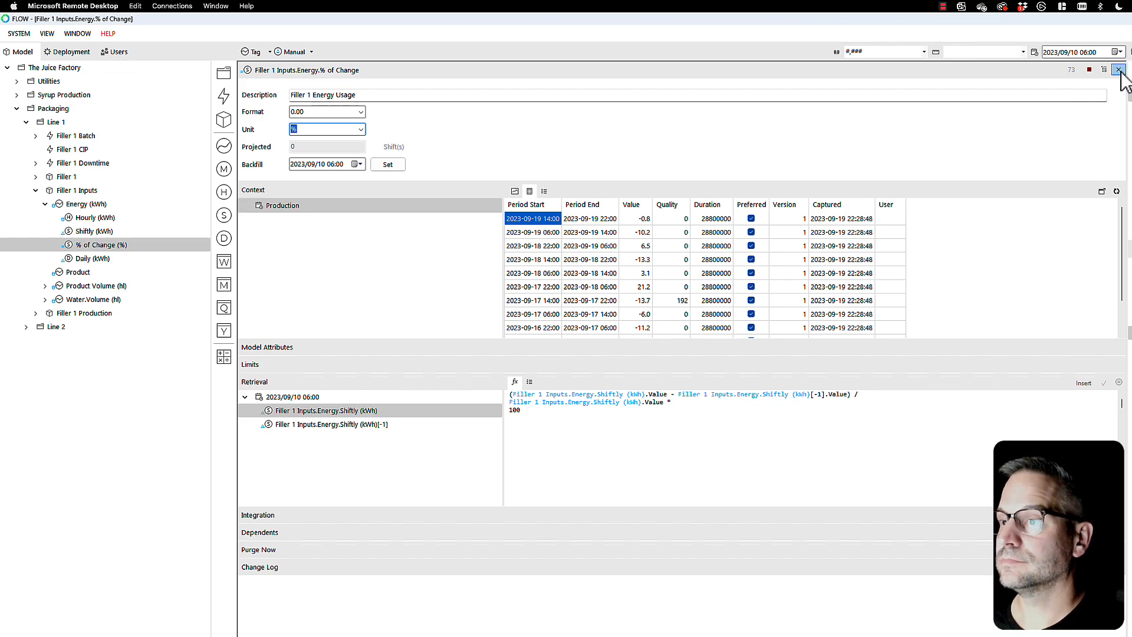
{"action": "left_click", "coordinate": [1116, 191]}
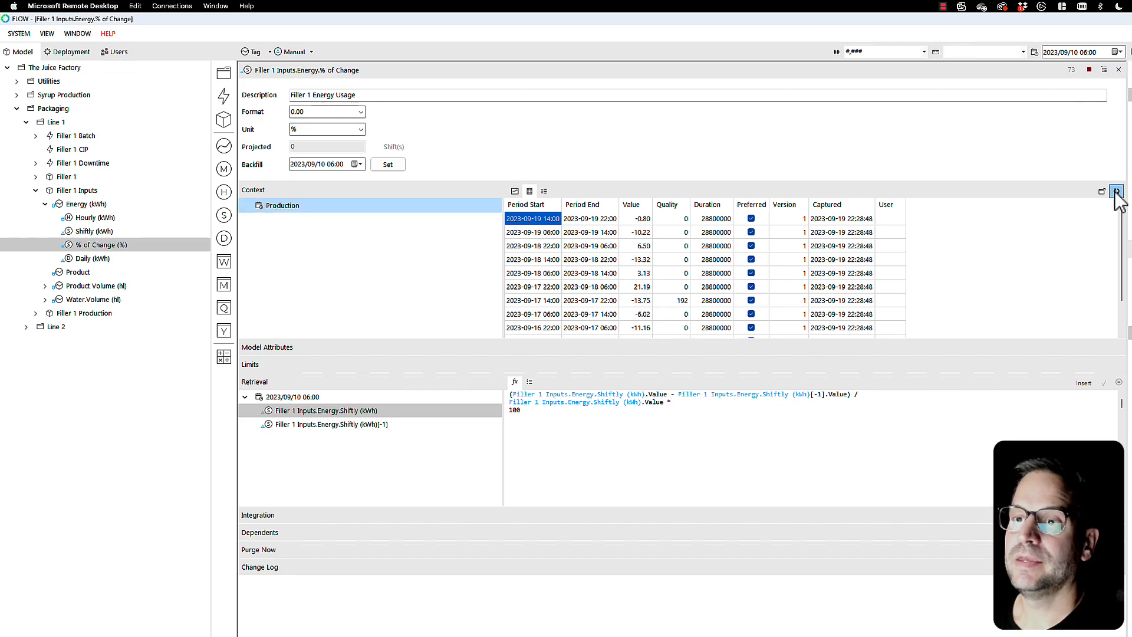